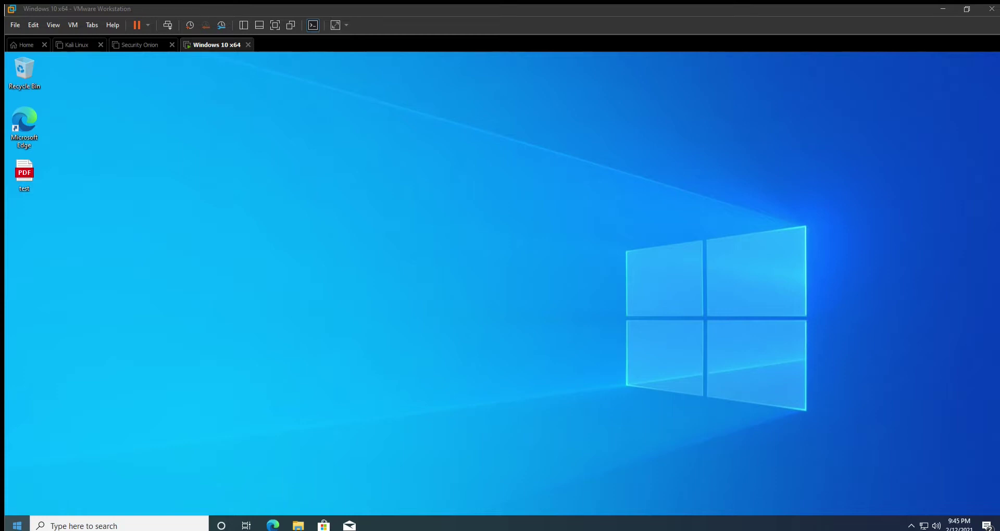
- Open the test PDF from the desktop, closing the browser window that fails to load it
left_click(17, 508)
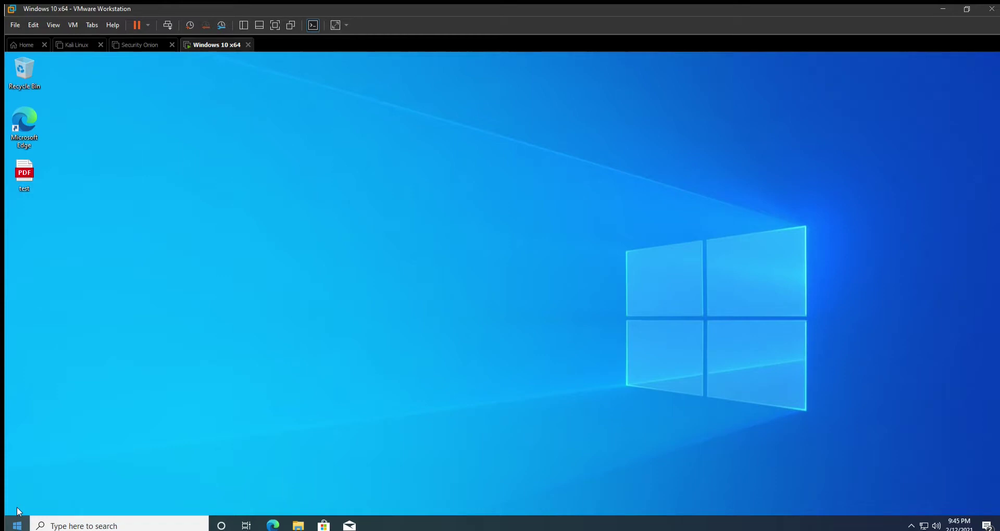
left_click(27, 164)
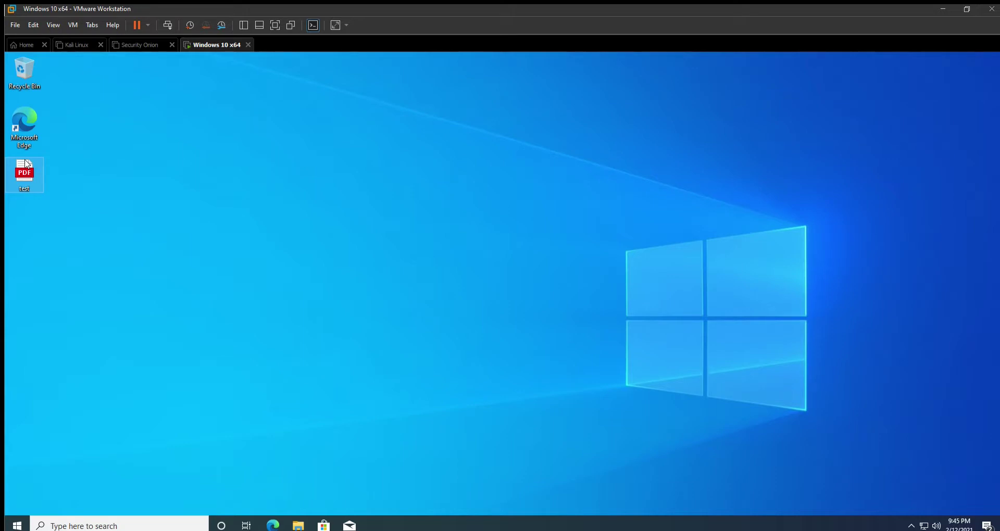
double_click(27, 165)
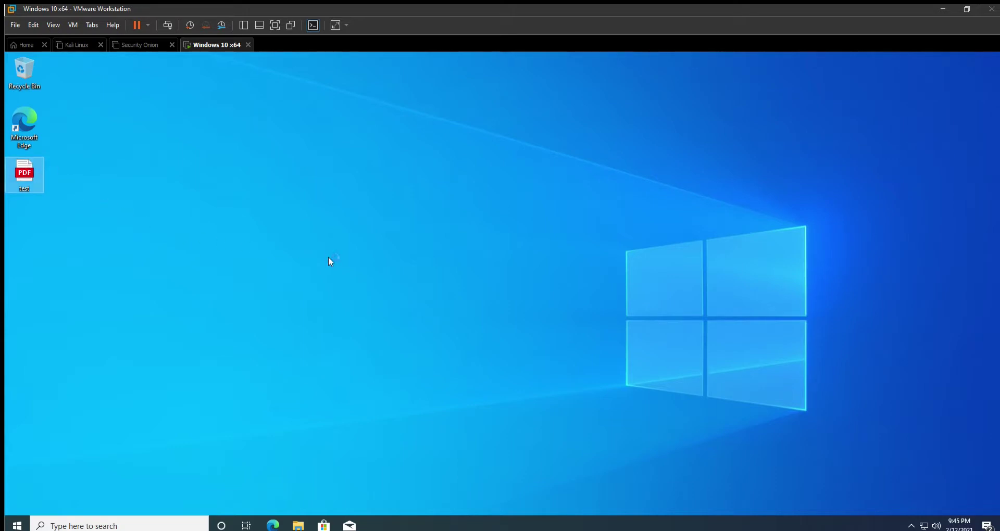
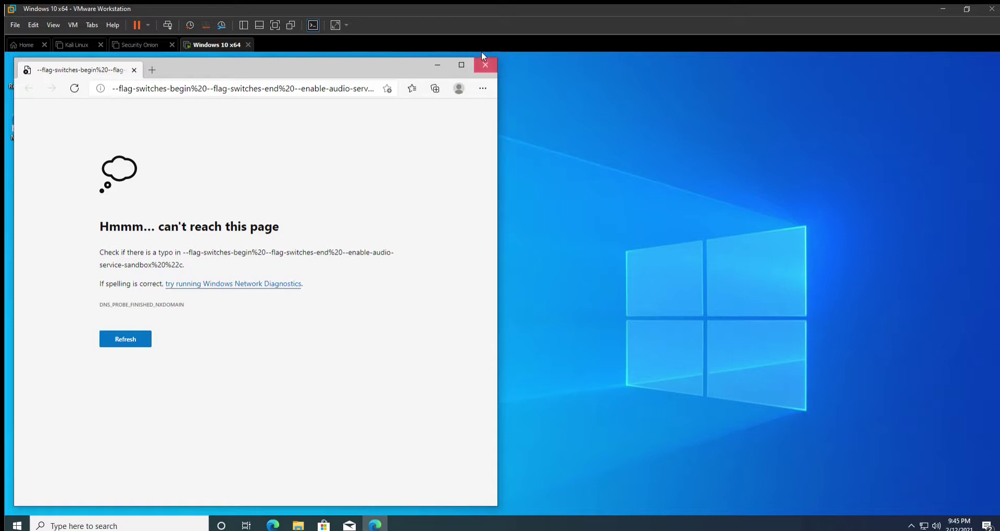
left_click(481, 54)
right_click(37, 167)
left_click(46, 179)
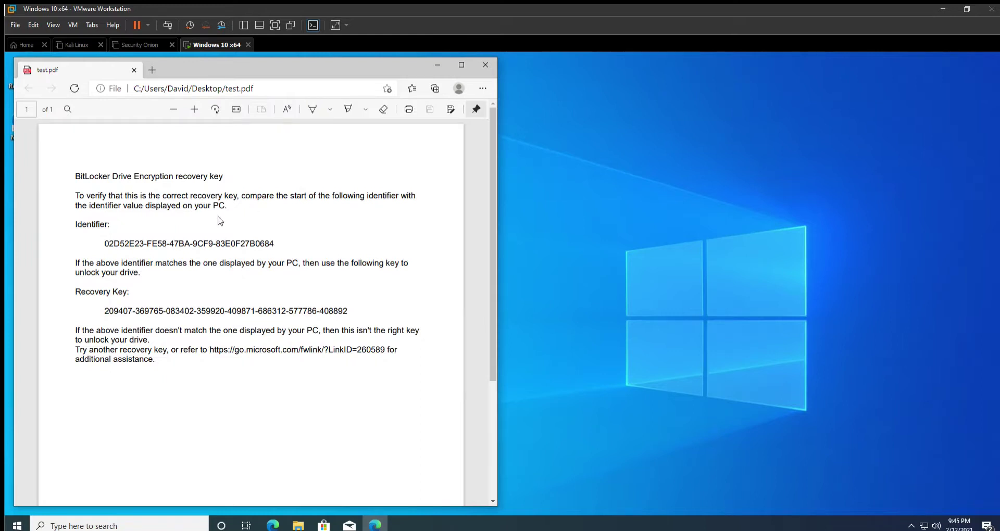
- Examine the BitLocker identifier and recovery key in test.pdf, and close the document
left_click_drag(105, 243, 275, 243)
left_click_drag(104, 311, 373, 292)
left_click(373, 292)
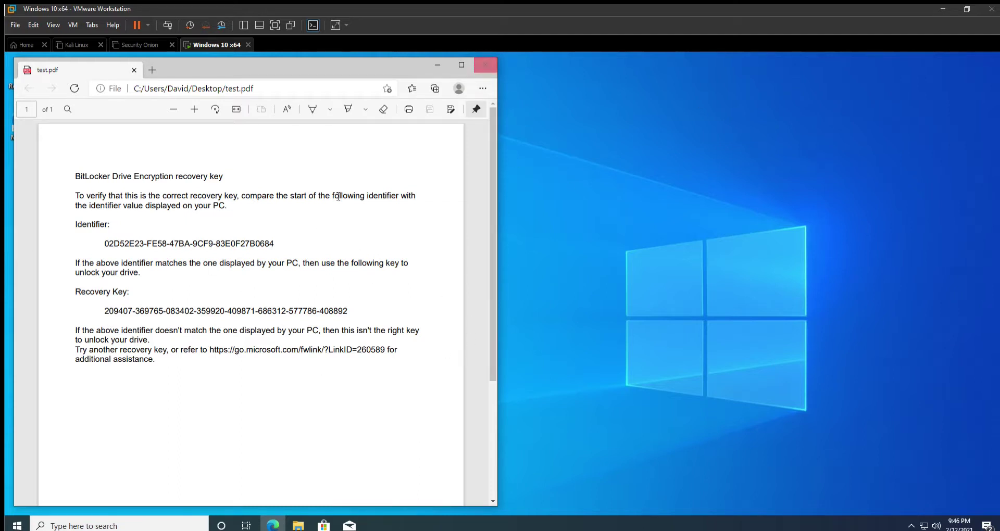
left_click(483, 60)
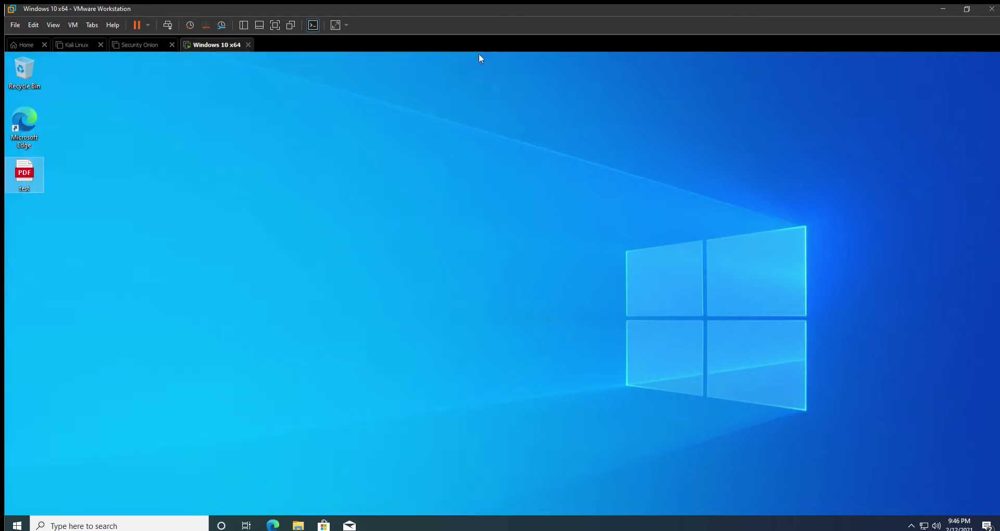
- Search for "windows up" and open the Windows Update settings
key("super")
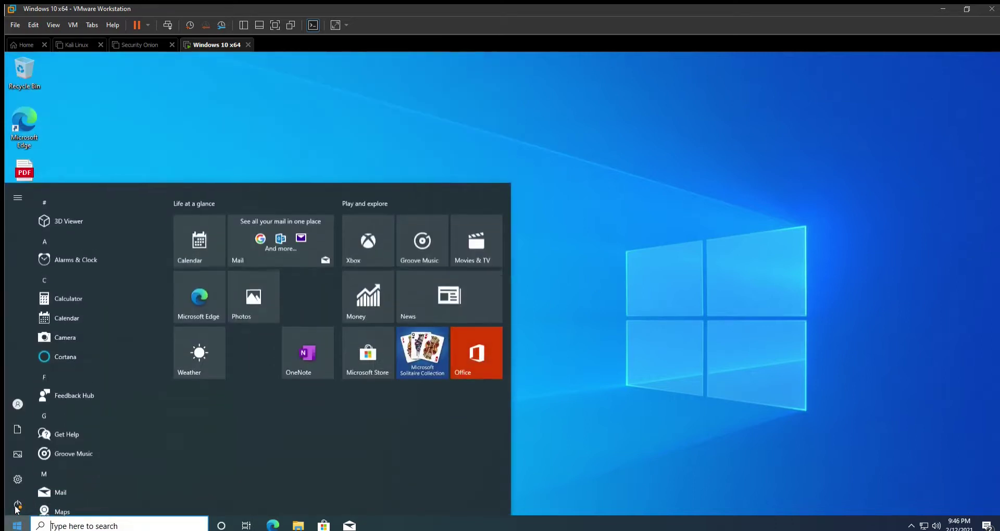
type("windows up")
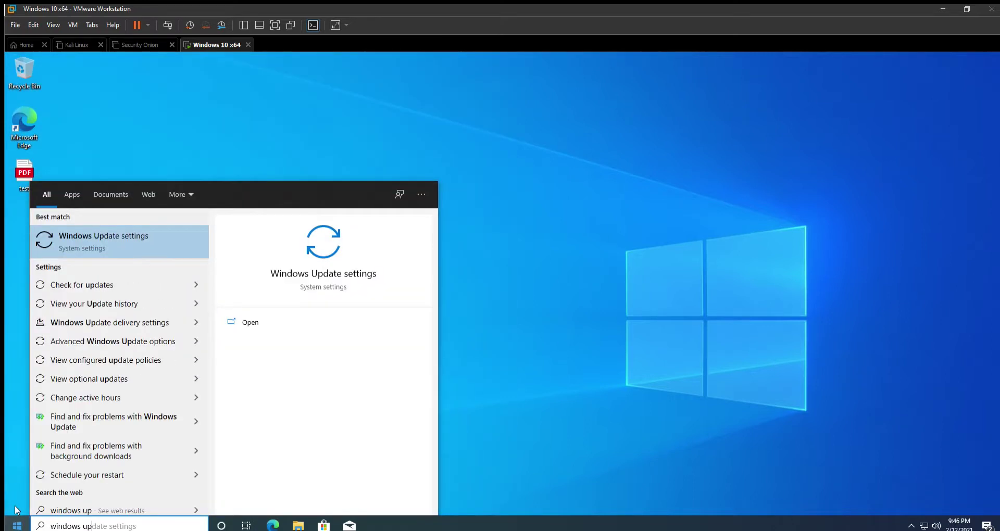
key("Return")
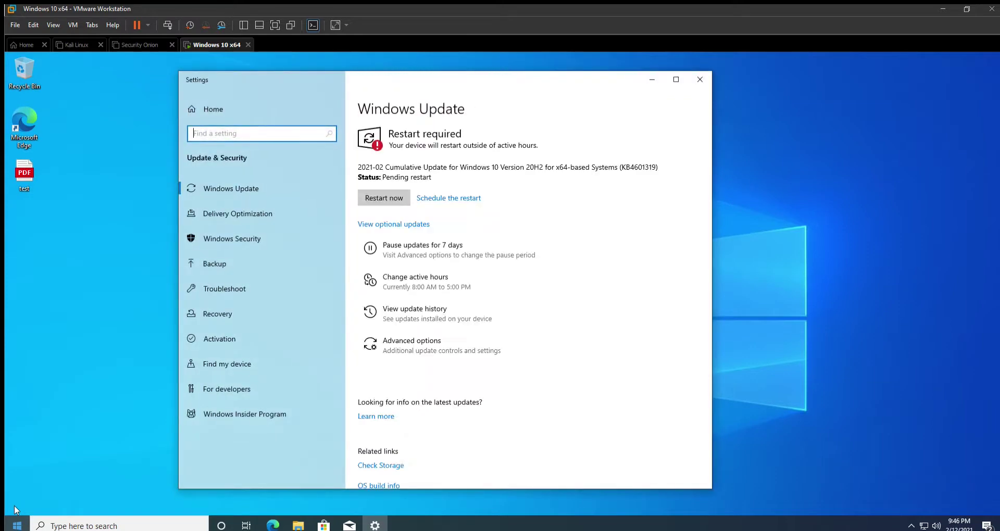
- Move the Windows Security shield out of the hidden notification icons so it is always shown in the taskbar
left_click(912, 526)
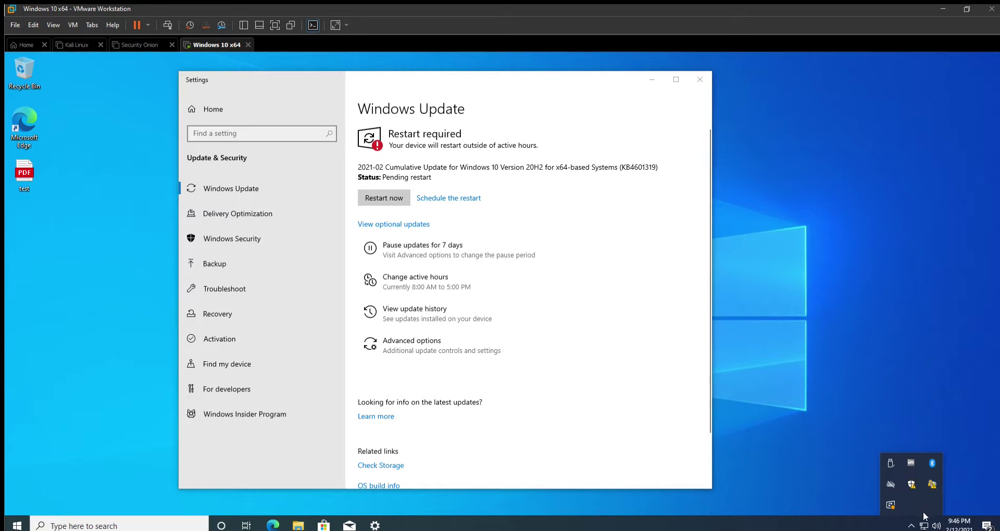
left_click_drag(912, 485, 912, 526)
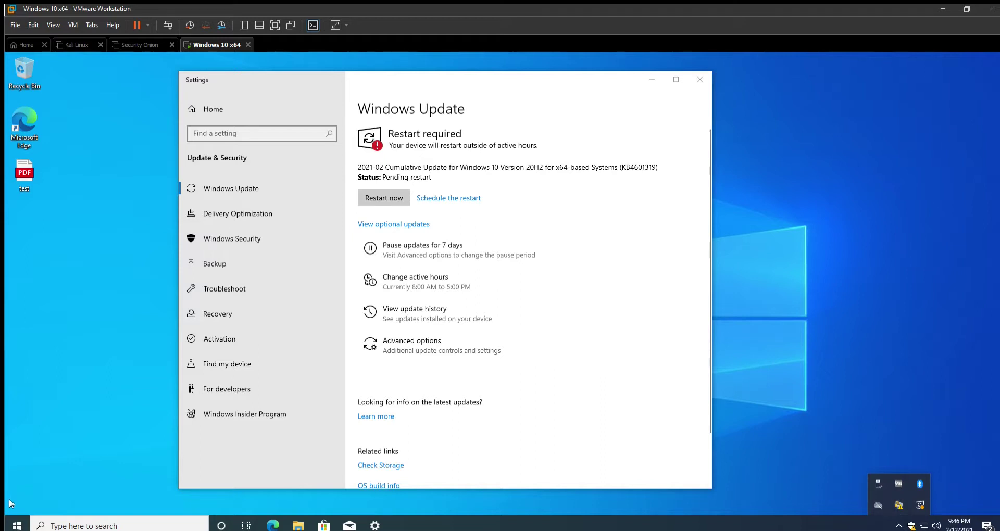
- Search for "bit" and open Manage BitLocker to view the drive encryption status
key("super")
type("bit")
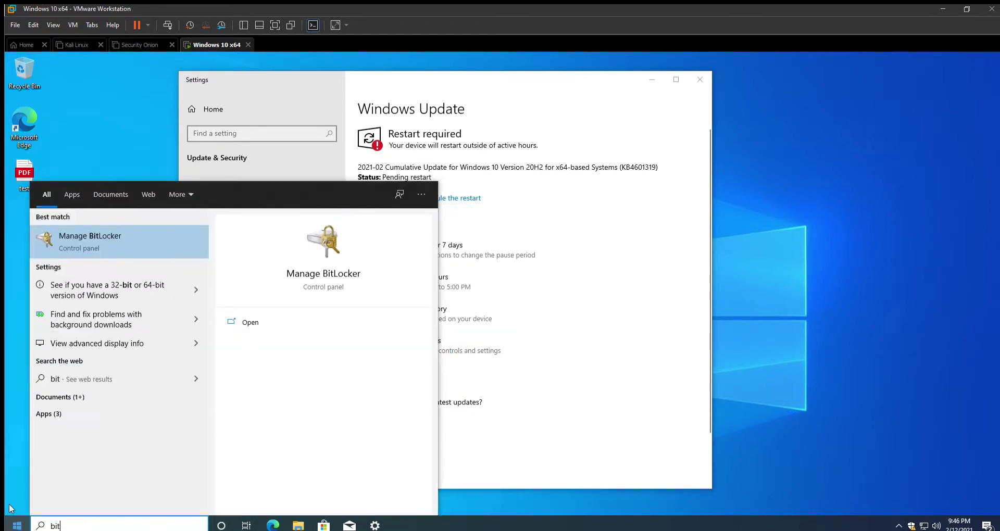
key("Return")
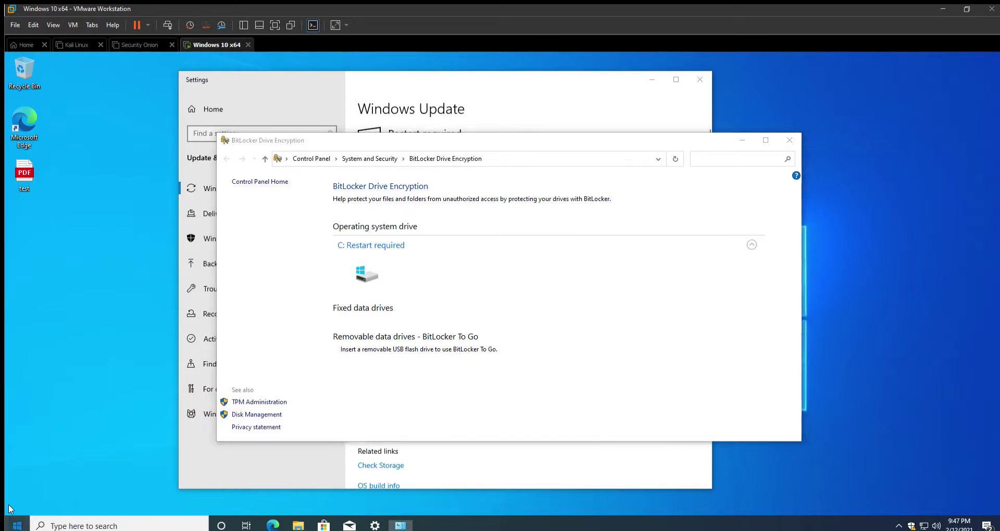
key("super")
type("bit")
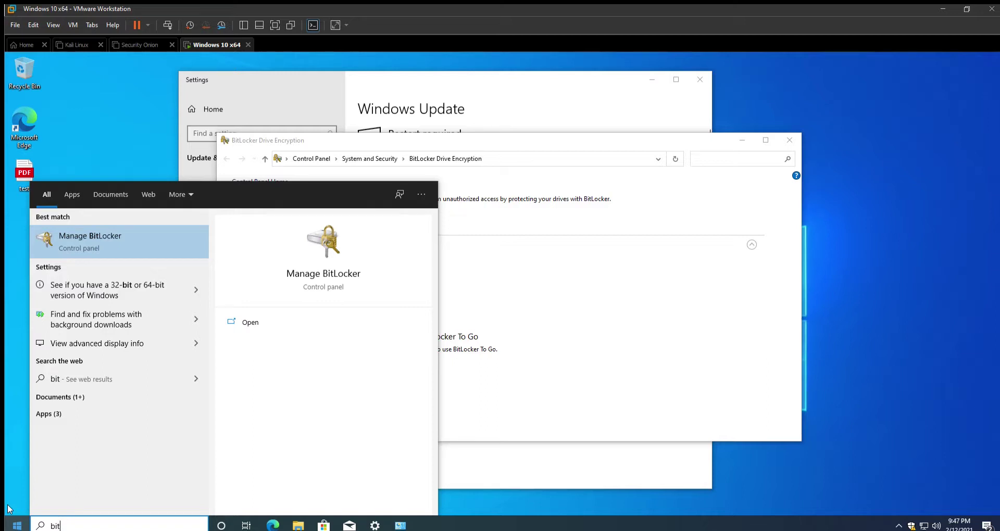
left_click(759, 384)
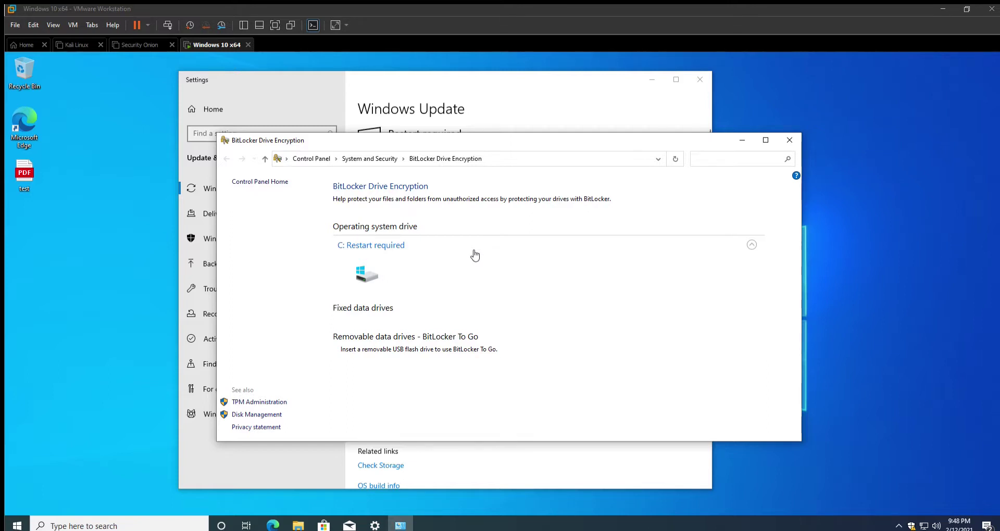
- Review the Your info and Access work or school pages of the account settings, and close Settings
left_click(16, 506)
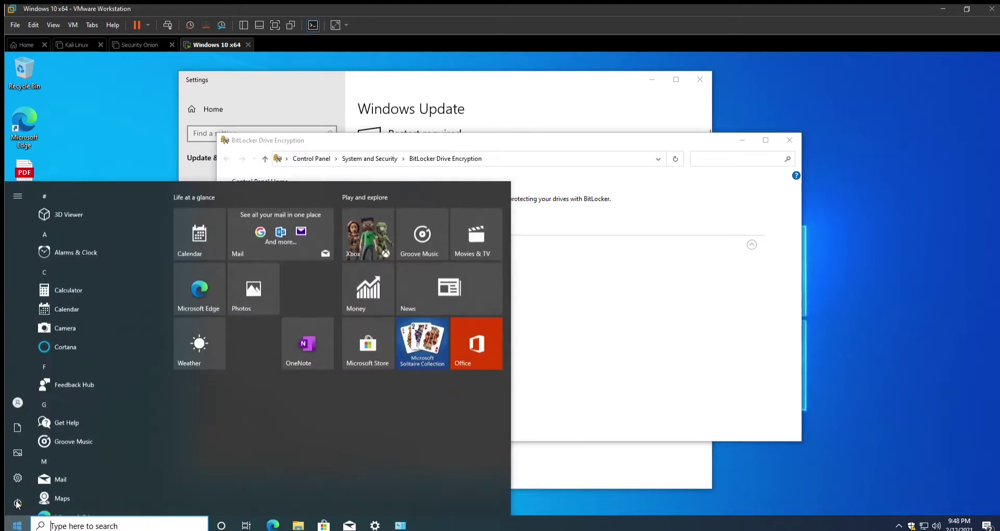
left_click(14, 388)
left_click(78, 341)
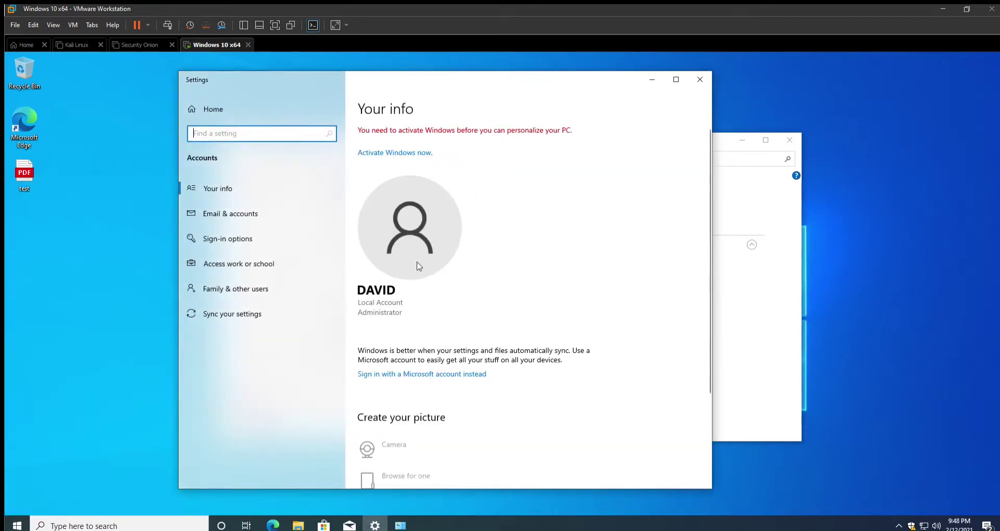
scroll(468, 387, "down", 3)
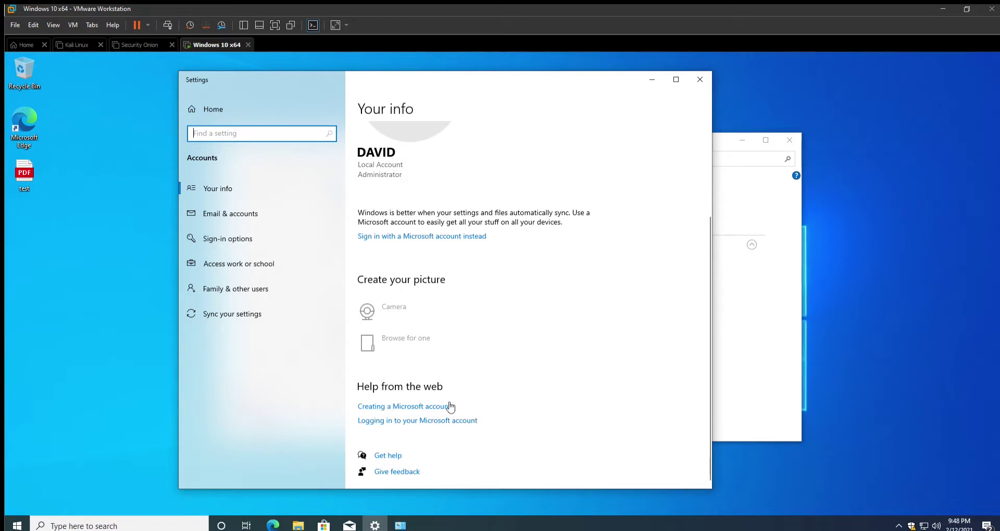
left_click(215, 255)
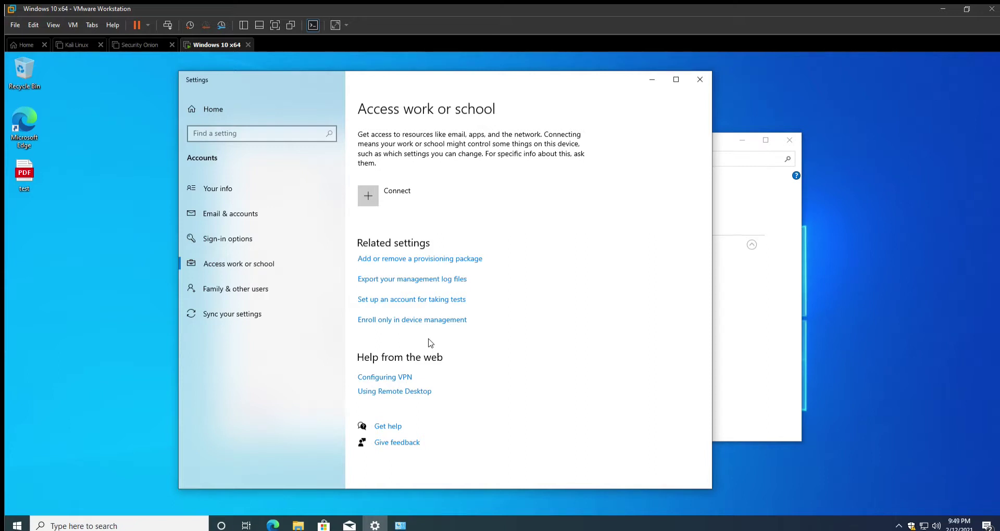
left_click(694, 74)
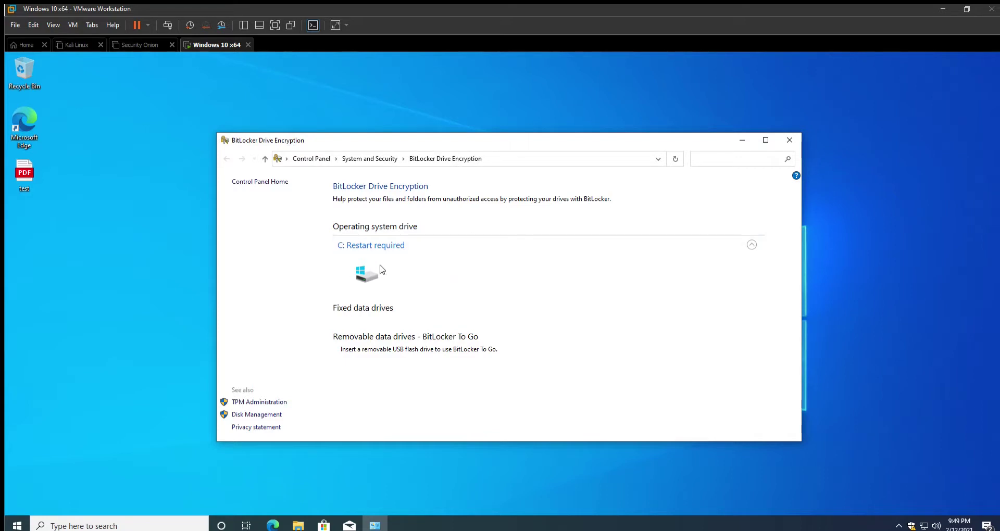
- Close the BitLocker Drive Encryption window and restart Windows
left_click(788, 136)
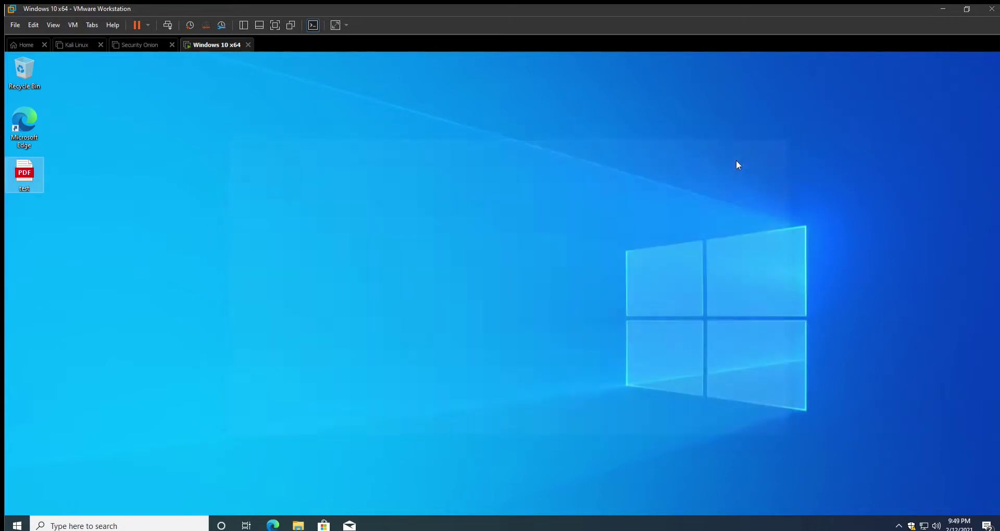
left_click(10, 523)
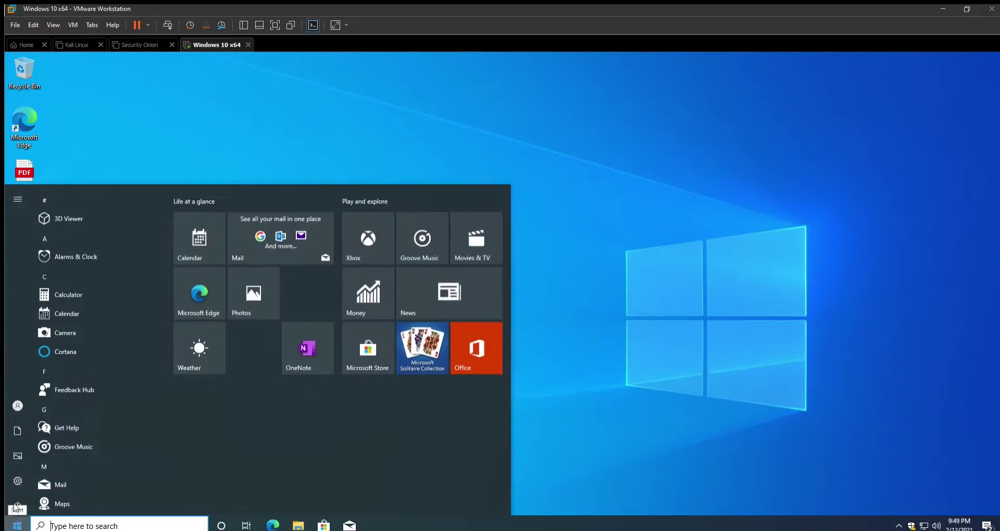
left_click(17, 503)
left_click(47, 449)
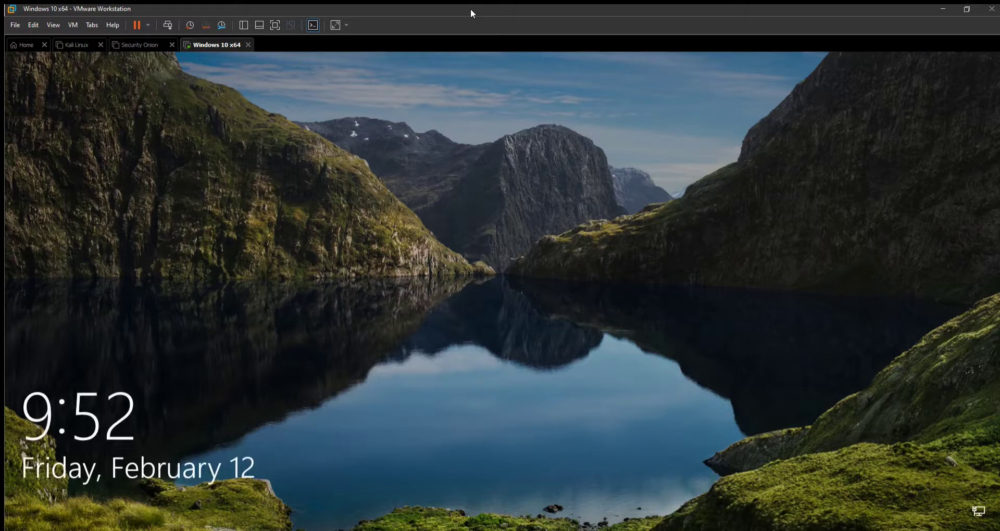
- Sign in to Windows by entering the account password on the lock screen
left_click(304, 150)
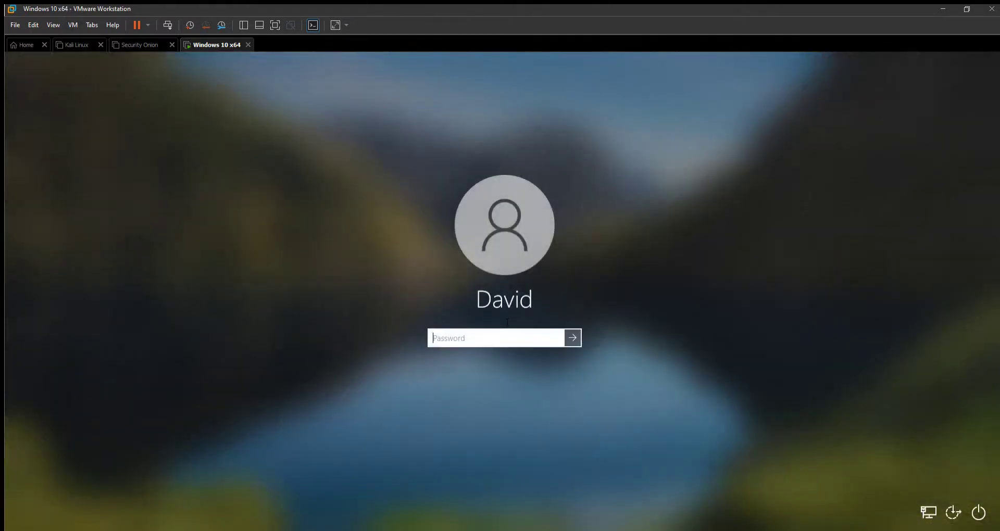
type("•••••••••••••••")
key("Return")
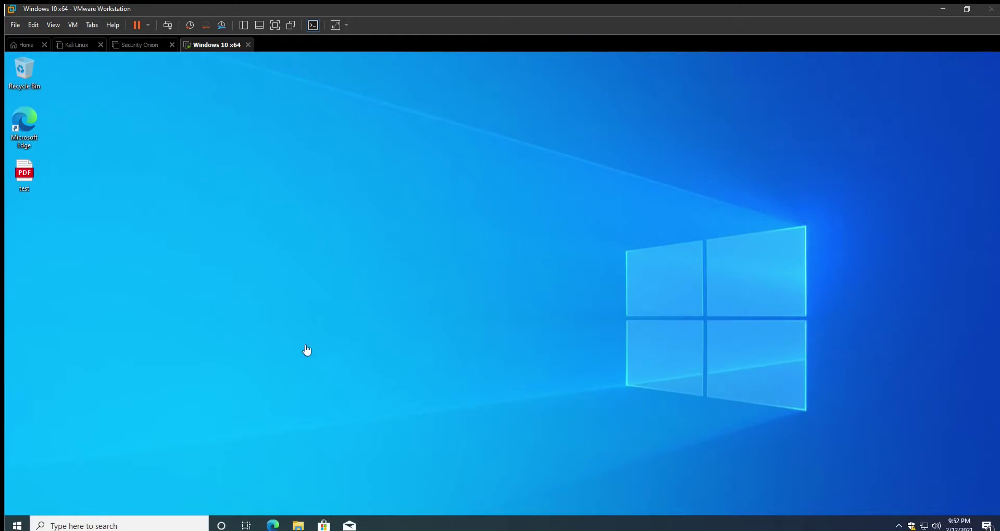
- Reopen the BitLocker Drive Encryption management window by searching for "bit"
left_click(17, 525)
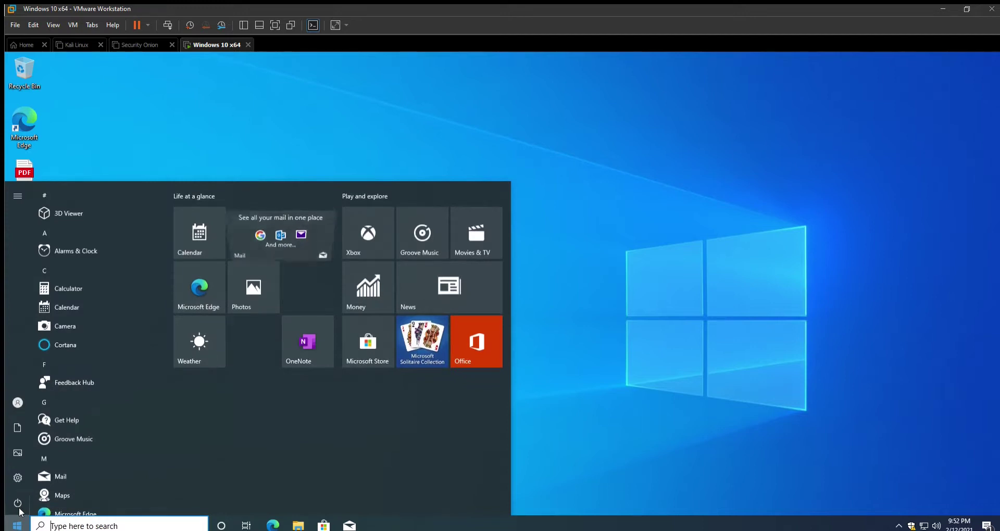
type("bit")
key("Return")
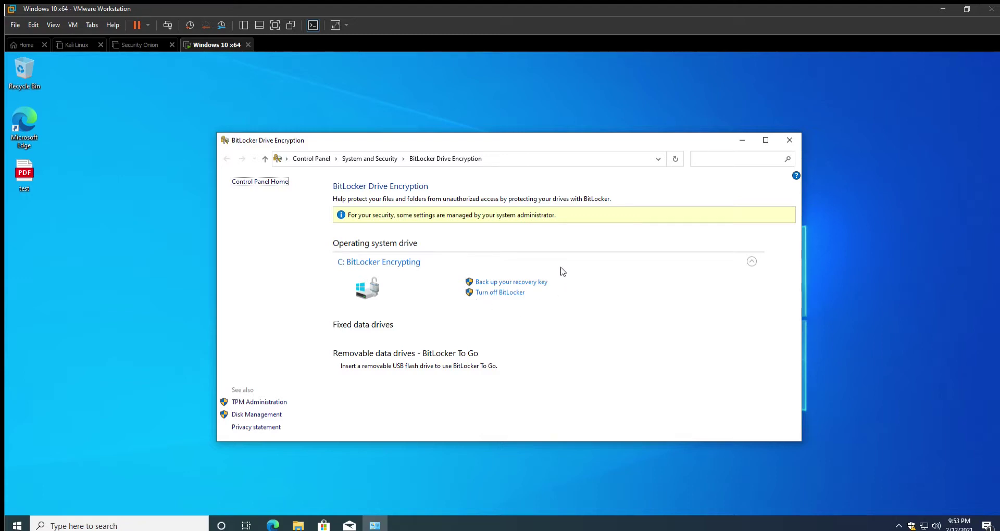
- Start backing up the recovery key of drive C:, shifting the backup options aside to check the BitLocker window behind
left_click(532, 275)
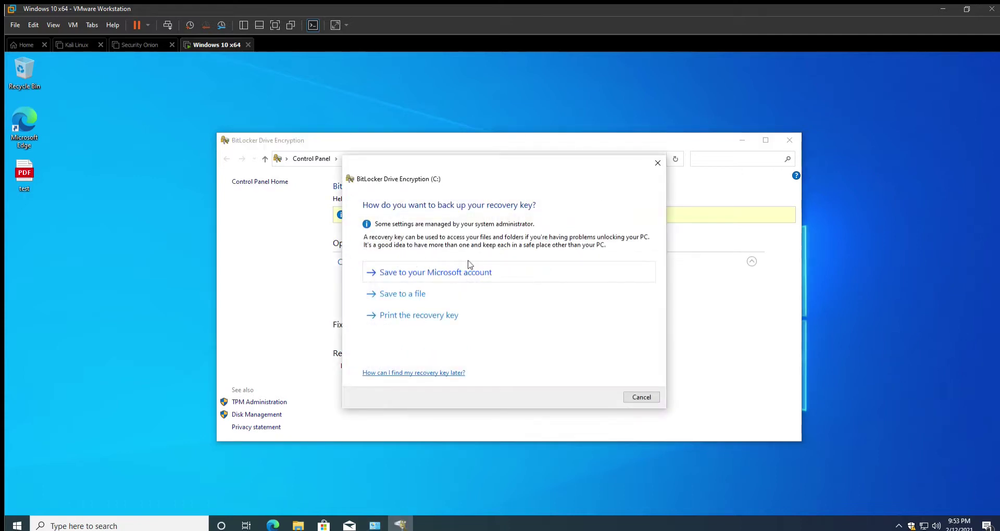
left_click_drag(471, 169, 688, 207)
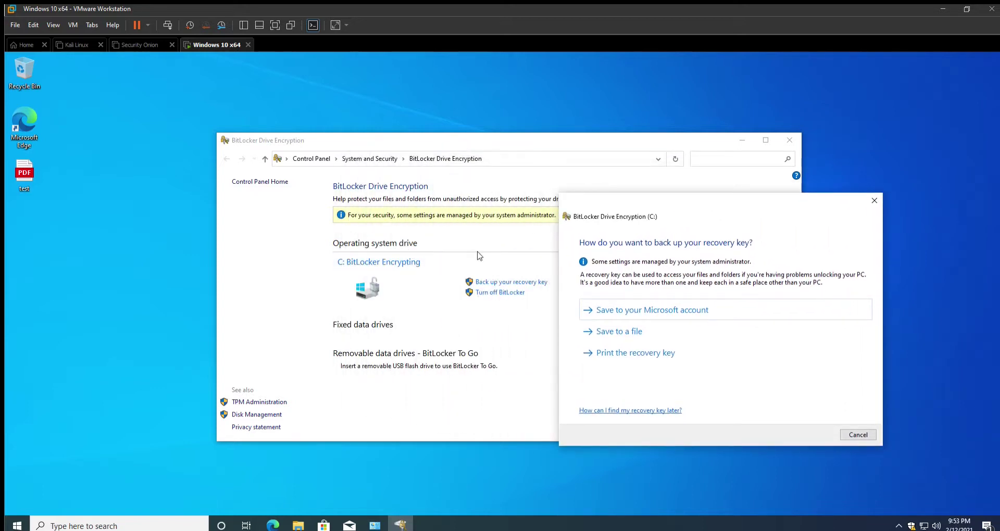
left_click_drag(628, 209, 427, 180)
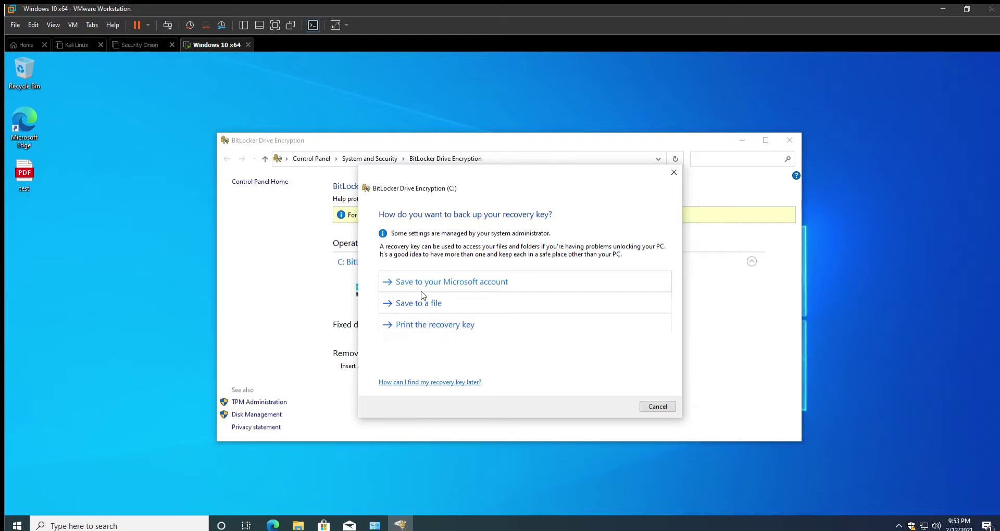
- Open test.pdf from the desktop and examine its recovery key text
double_click(22, 155)
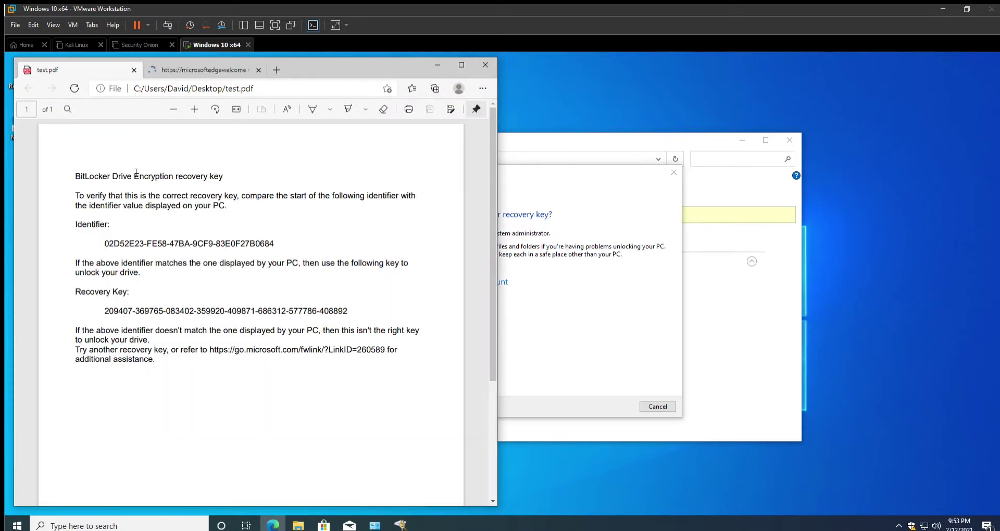
left_click_drag(73, 165, 250, 359)
left_click_drag(163, 344, 250, 360)
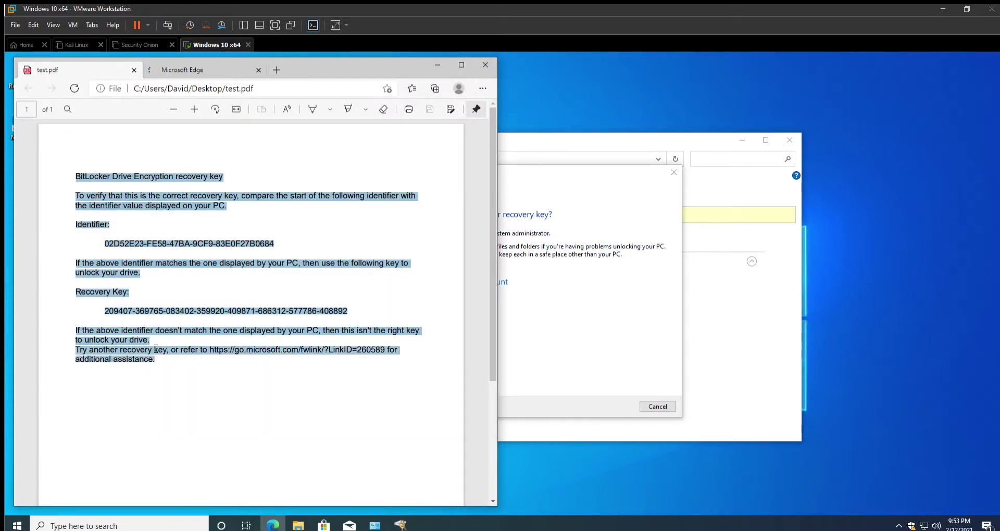
left_click(259, 360)
- Check the option to save drive C:'s recovery key to a file, leaving without saving
left_click(594, 283)
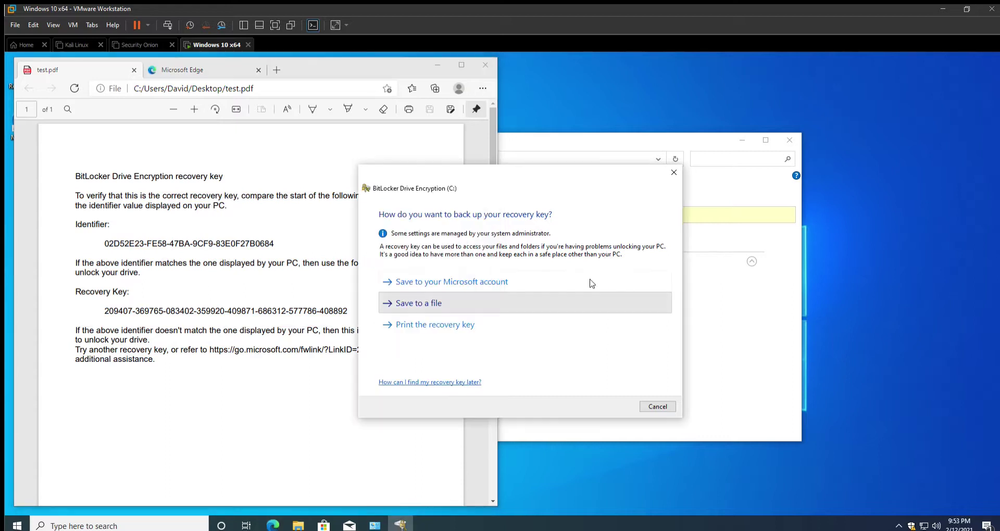
left_click(590, 298)
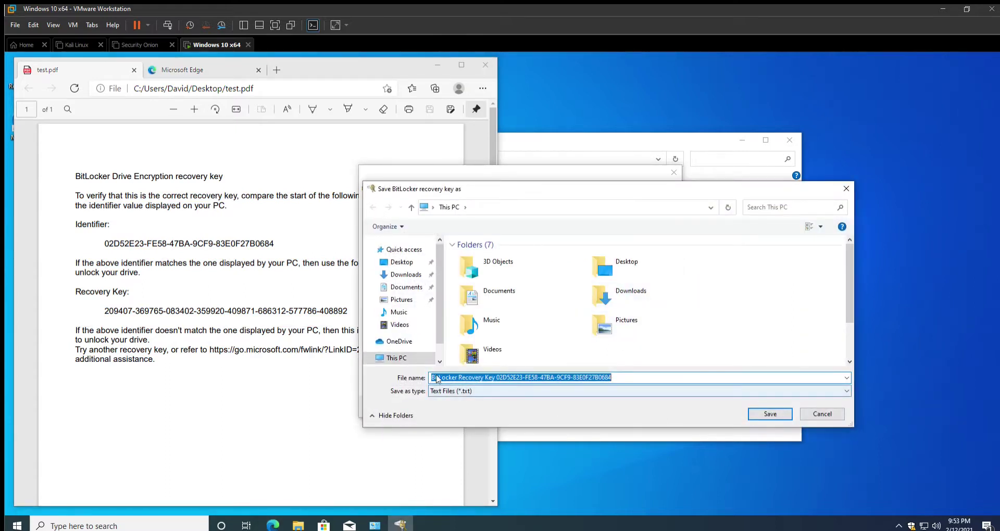
left_click(822, 414)
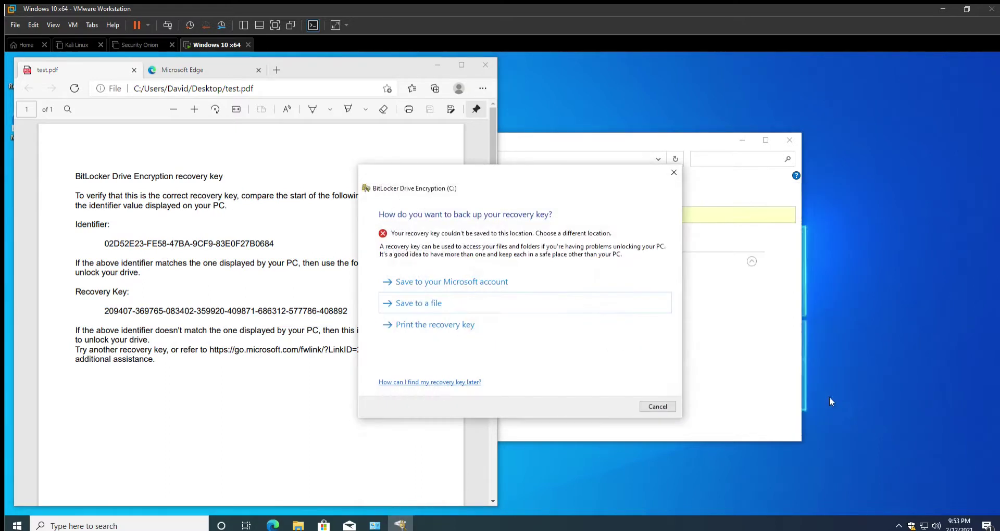
- Move the test.pdf window slightly aside and try to save the recovery key to the Microsoft account
left_click_drag(346, 67, 383, 68)
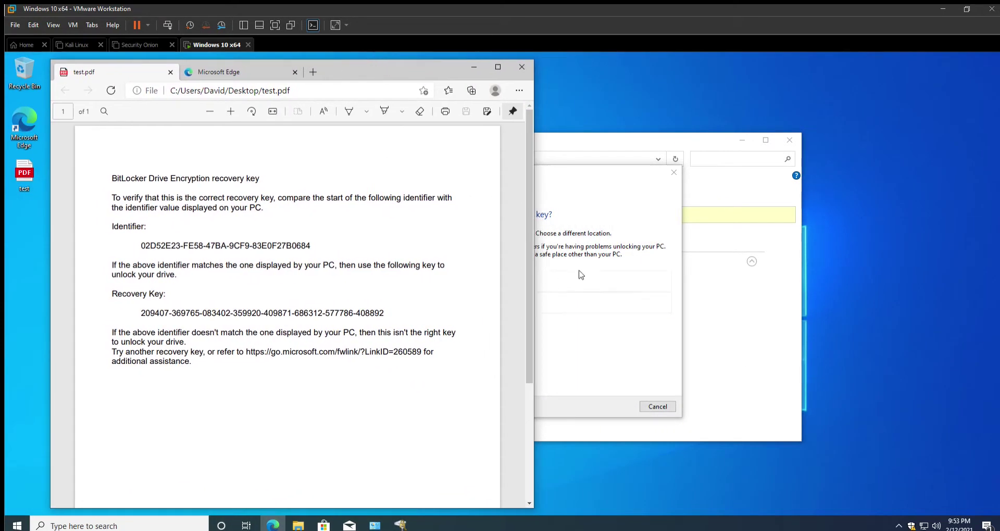
left_click(567, 177)
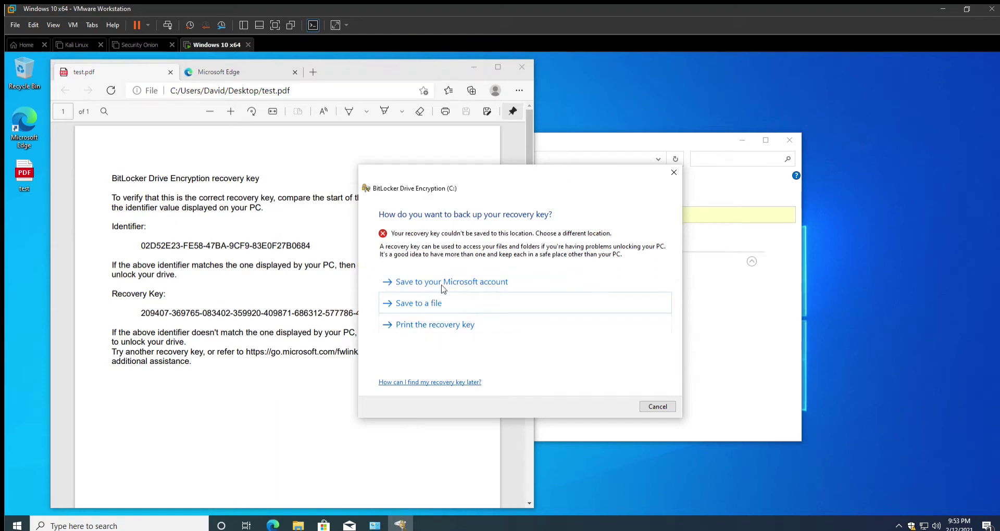
left_click(458, 273)
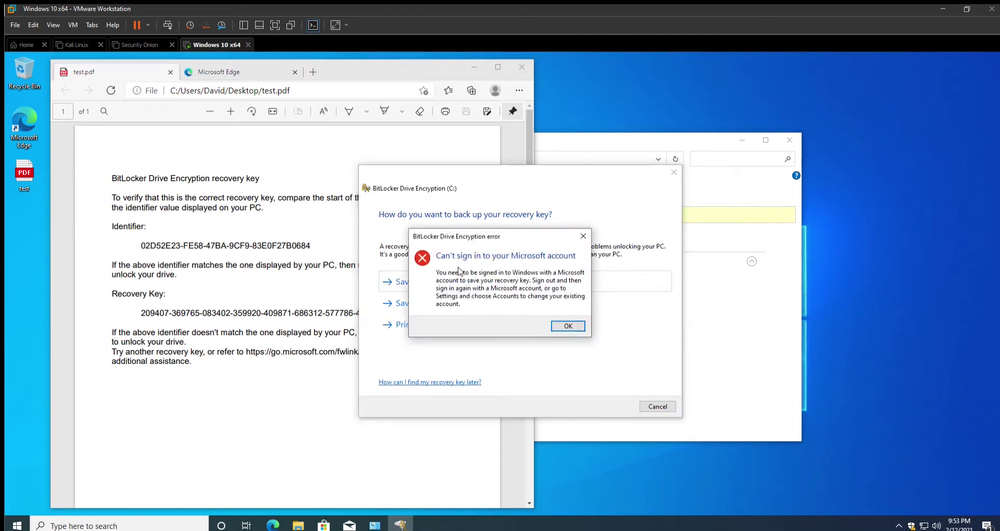
left_click(568, 326)
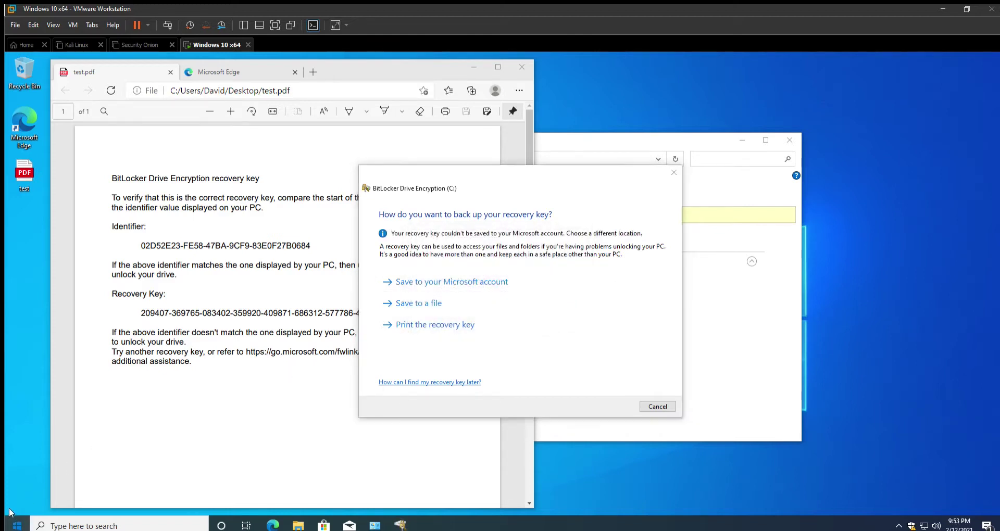
- Examine the Windows account options for changing account settings, locking and signing out
left_click(17, 526)
left_click(17, 403)
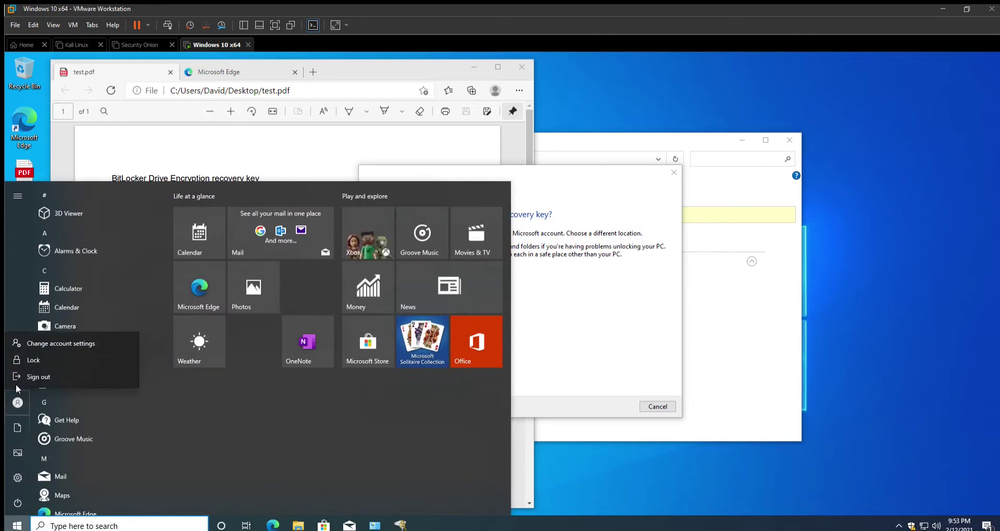
left_click(632, 329)
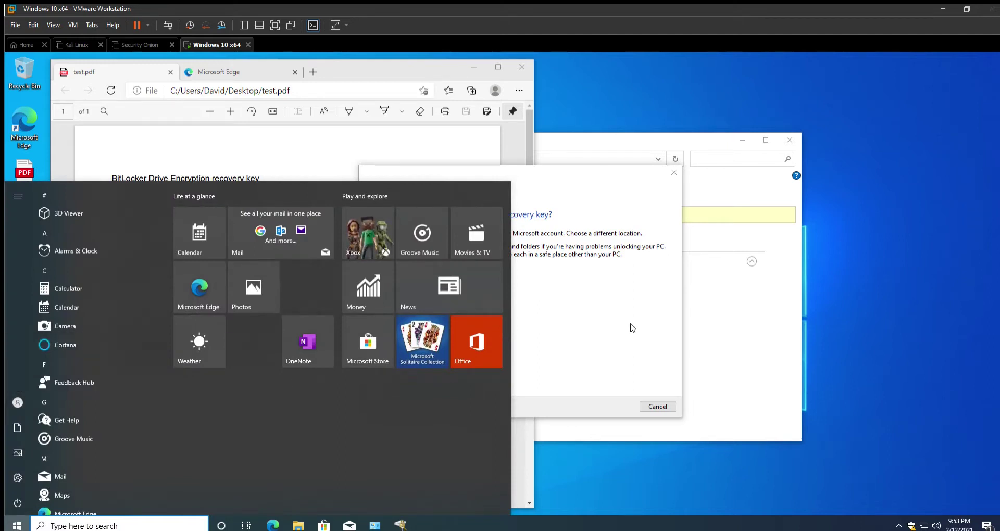
left_click(617, 168)
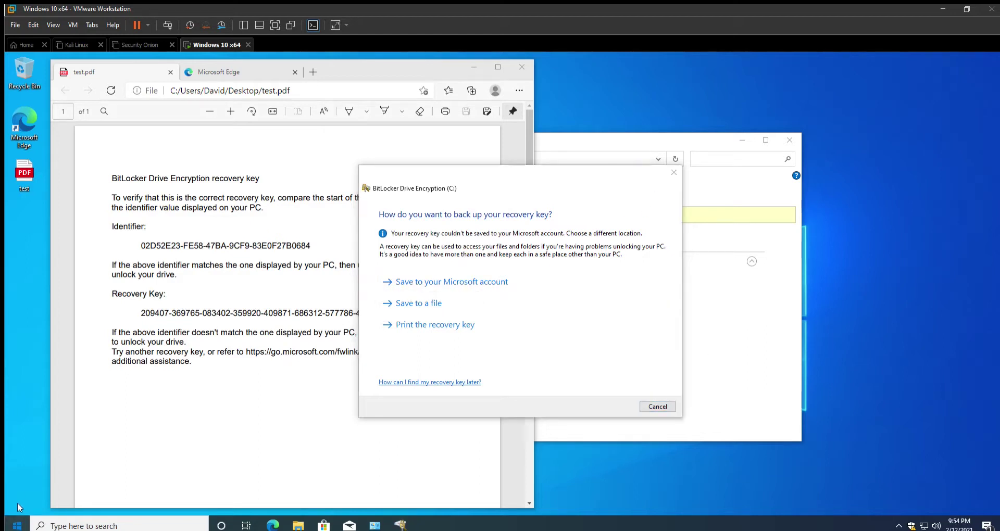
left_click(16, 525)
left_click(15, 387)
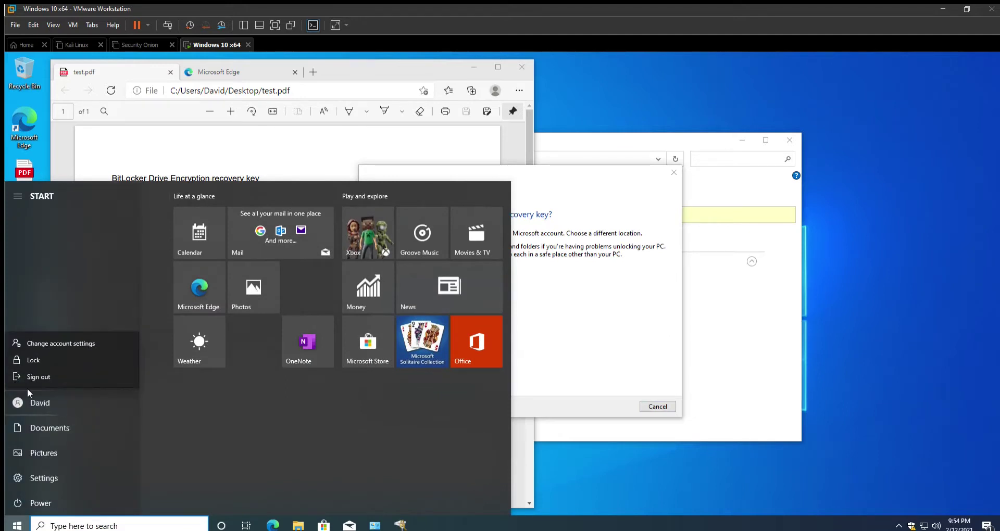
left_click(73, 326)
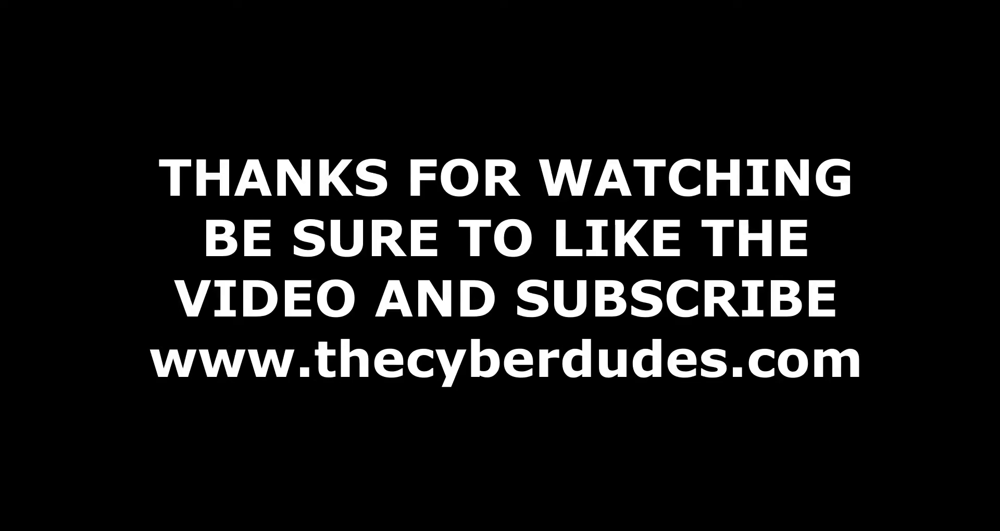